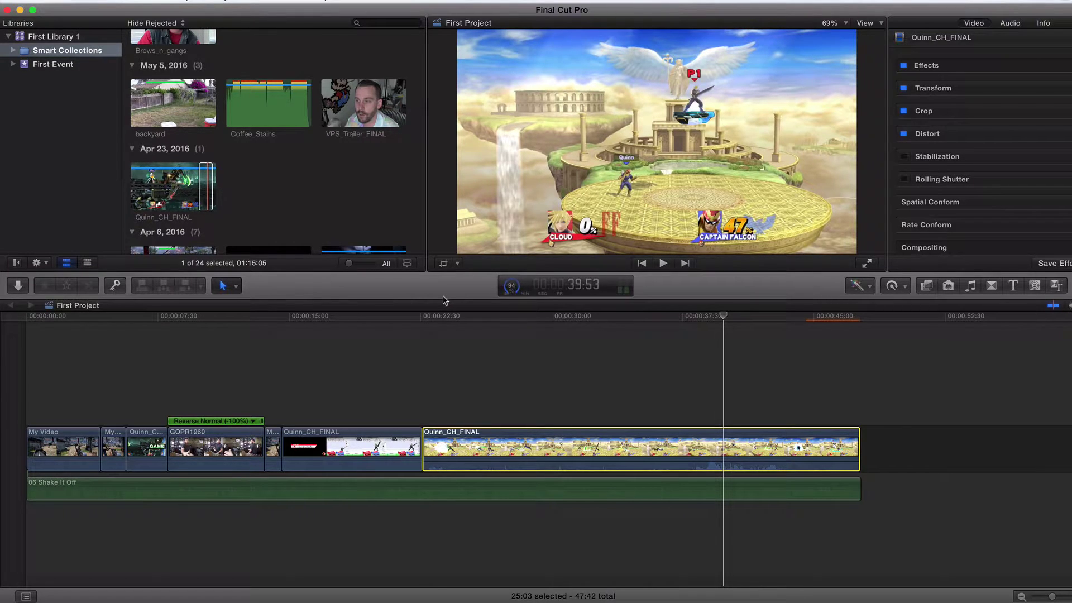
# Select the later, longer Quinn_CH_FINAL clip at the end of the storyline
pyautogui.click(394, 439)
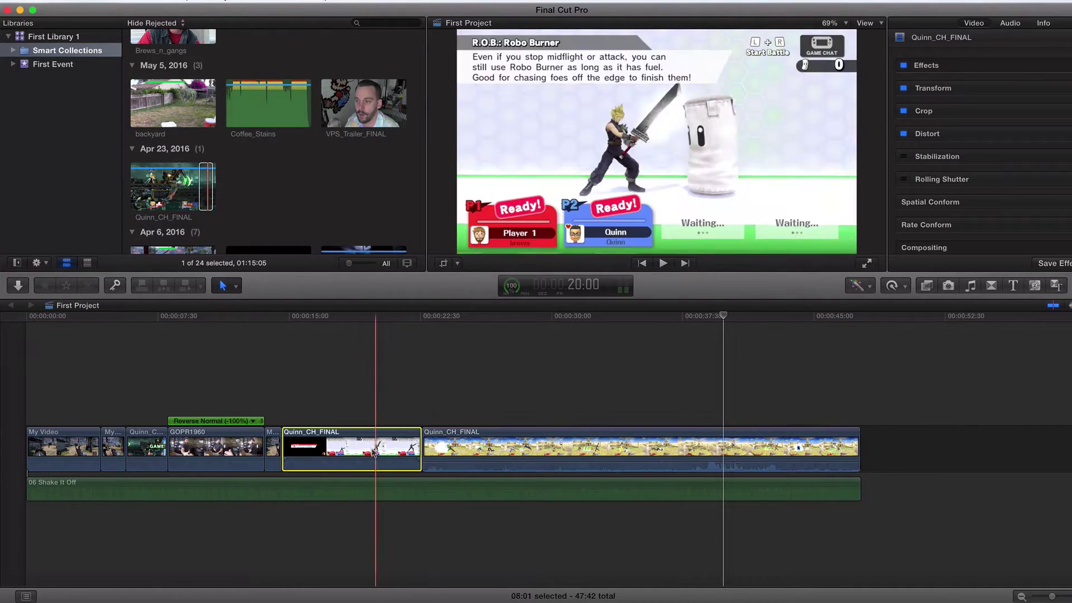
pyautogui.click(571, 449)
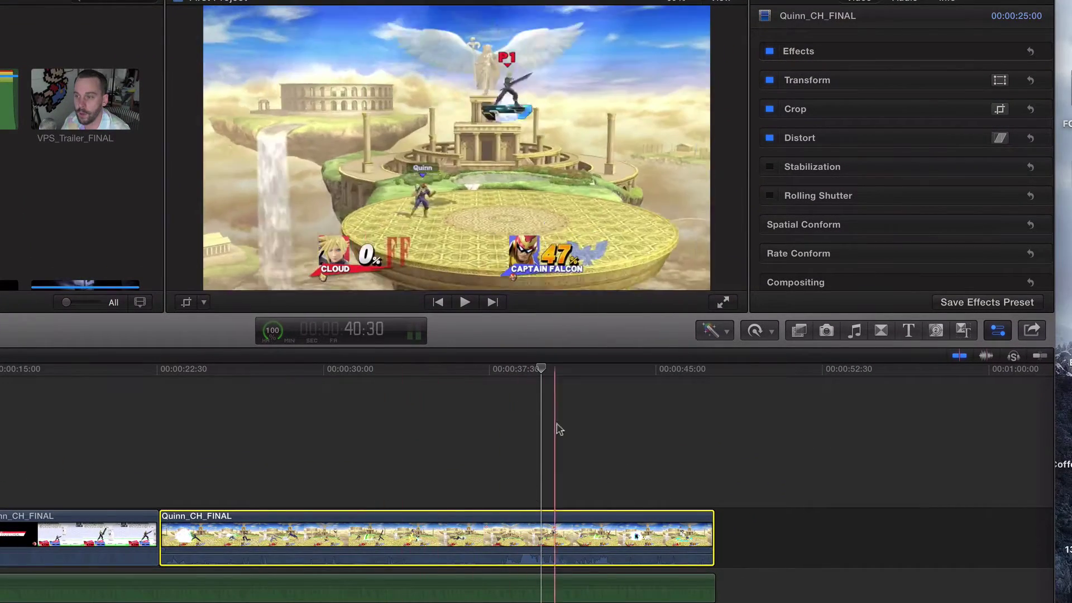
# Apply Reverse Clip from the Retime menu so the clip shows Reverse Normal (-100%)
pyautogui.click(516, 494)
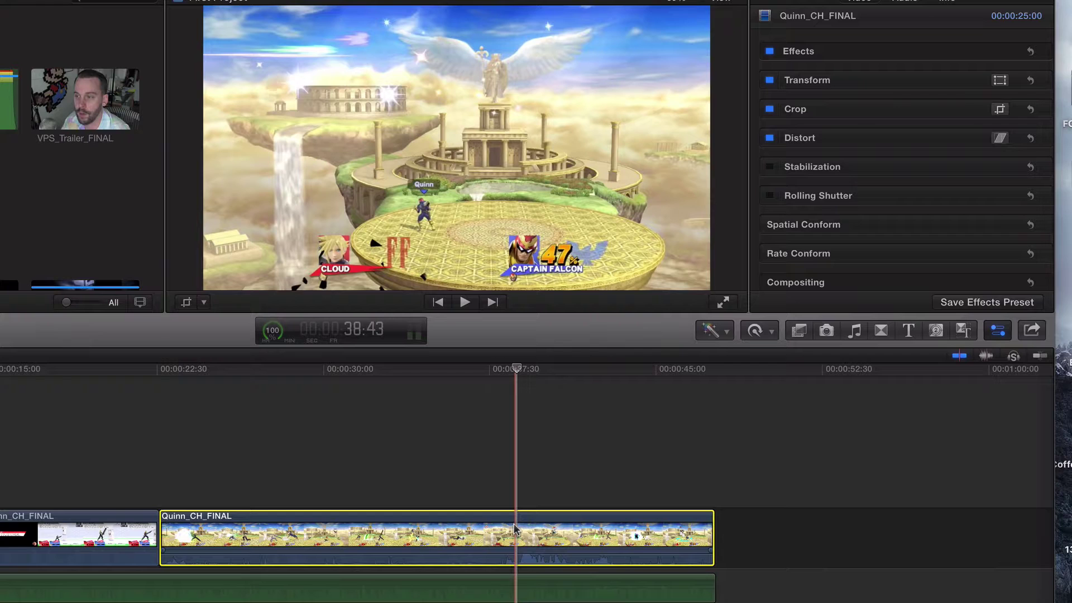
pyautogui.click(755, 331)
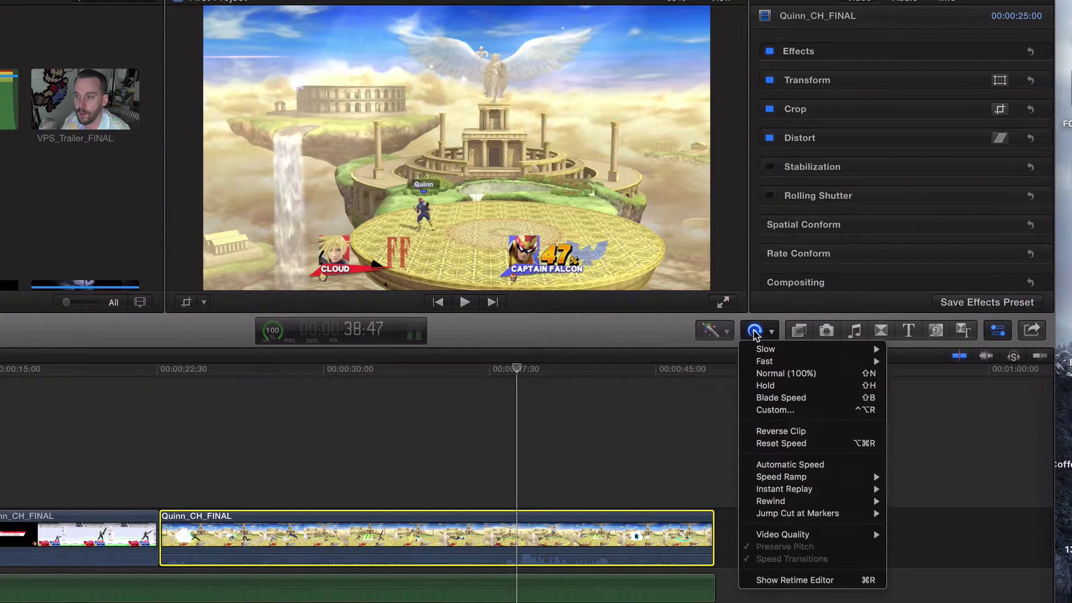
pyautogui.click(759, 432)
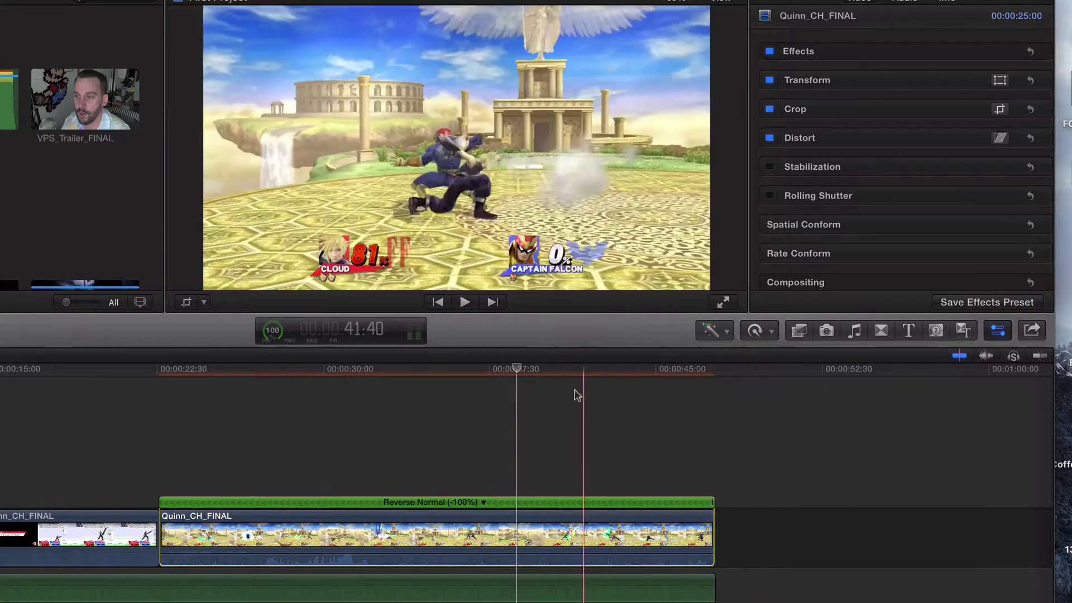
# Rewind, play, pause, then scrub through the reversed Cloud versus Captain Falcon footage
pyautogui.moveTo(514, 367); pyautogui.dragTo(305, 353)
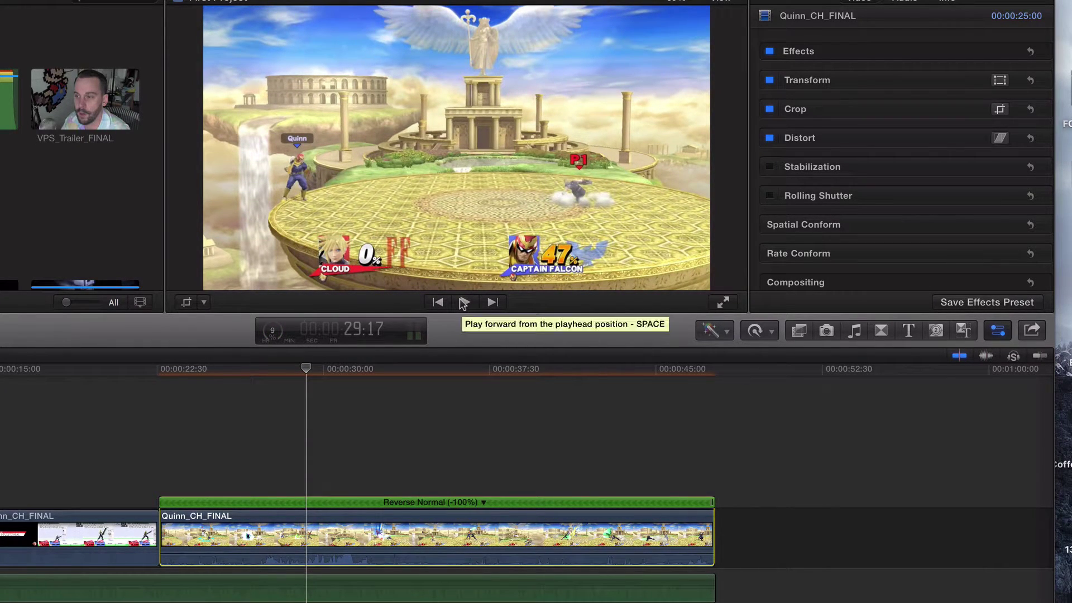
pyautogui.click(463, 304)
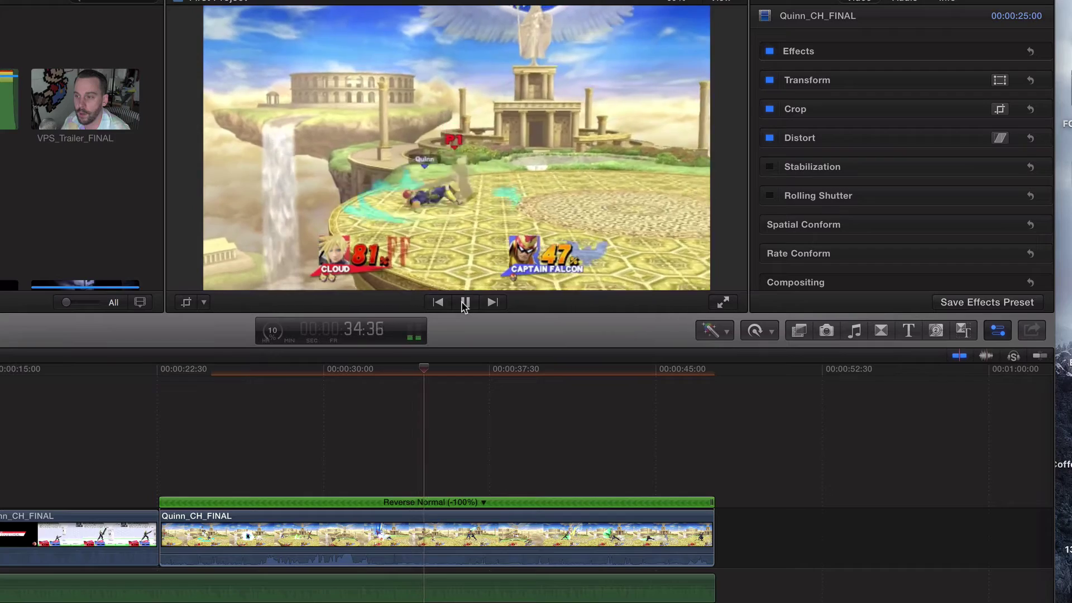
pyautogui.click(464, 304)
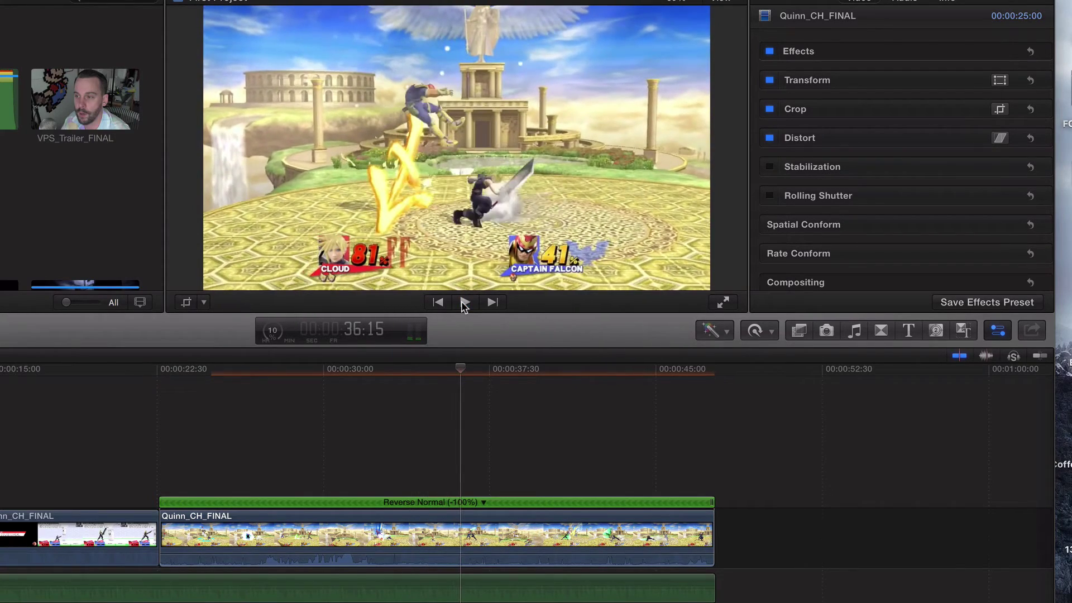
pyautogui.moveTo(425, 558); pyautogui.dragTo(422, 574)
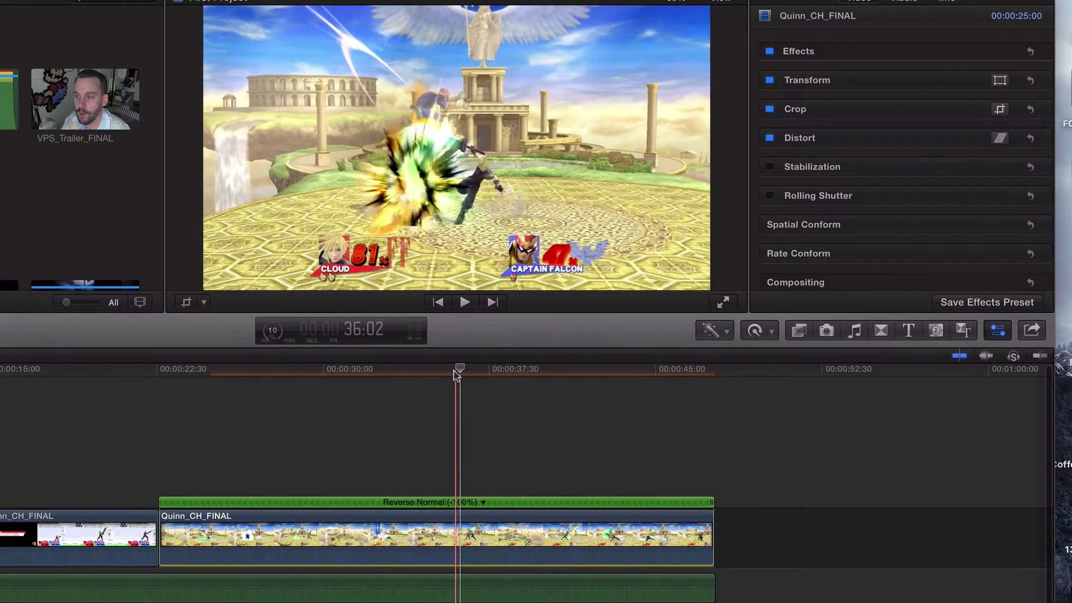
pyautogui.moveTo(459, 369)
pyautogui.mouseDown()
pyautogui.moveTo(184, 359)
pyautogui.moveTo(461, 369)
pyautogui.mouseUp()
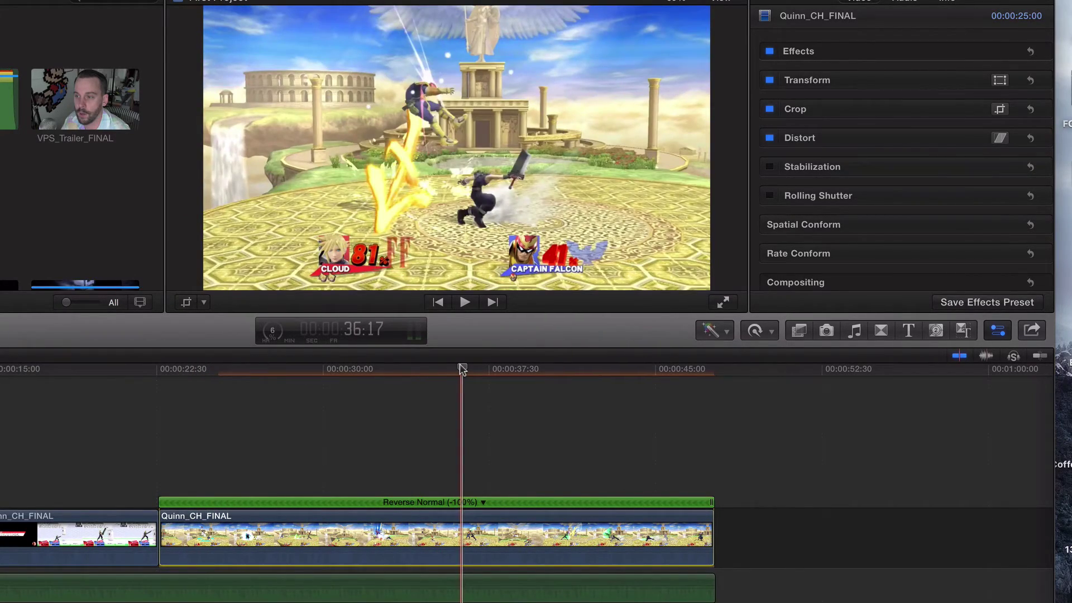